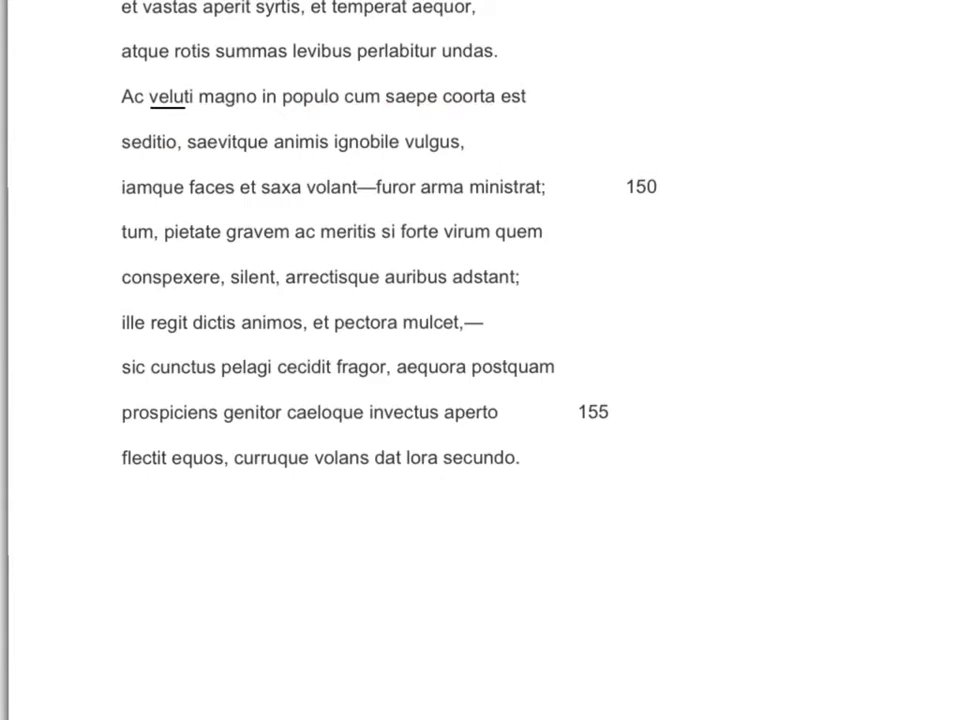
# - Bracket 'magno in populo' in red, arc from 'magno' to 'populo', and circle 'coorta est'
pyautogui.moveTo(209, 68)
pyautogui.mouseDown()
pyautogui.moveTo(192, 86)
pyautogui.moveTo(217, 112)
pyautogui.mouseUp()
pyautogui.moveTo(326, 69); pyautogui.dragTo(316, 110)
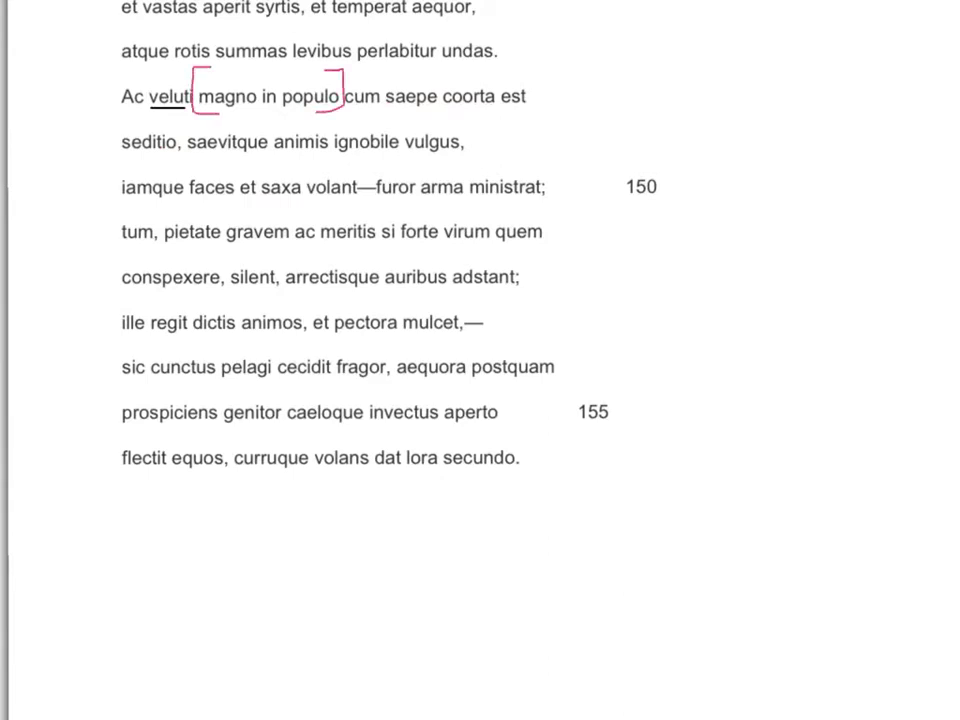
pyautogui.moveTo(224, 79)
pyautogui.mouseDown()
pyautogui.moveTo(240, 66)
pyautogui.moveTo(306, 78)
pyautogui.mouseUp()
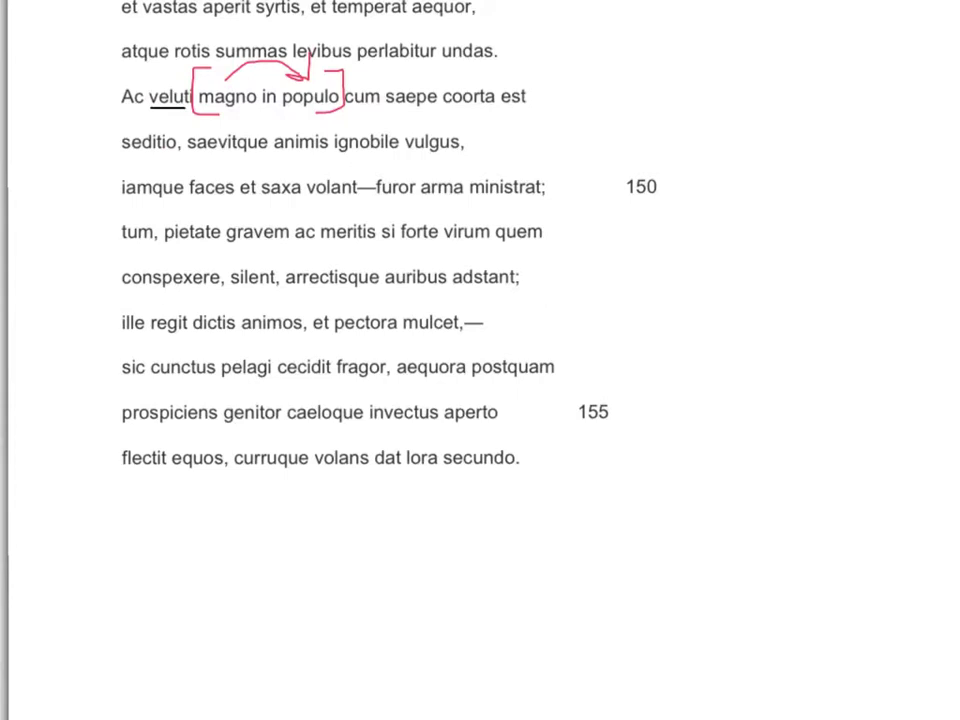
pyautogui.moveTo(516, 69)
pyautogui.mouseDown()
pyautogui.moveTo(447, 82)
pyautogui.moveTo(449, 108)
pyautogui.moveTo(533, 110)
pyautogui.moveTo(539, 68)
pyautogui.moveTo(476, 57)
pyautogui.mouseUp()
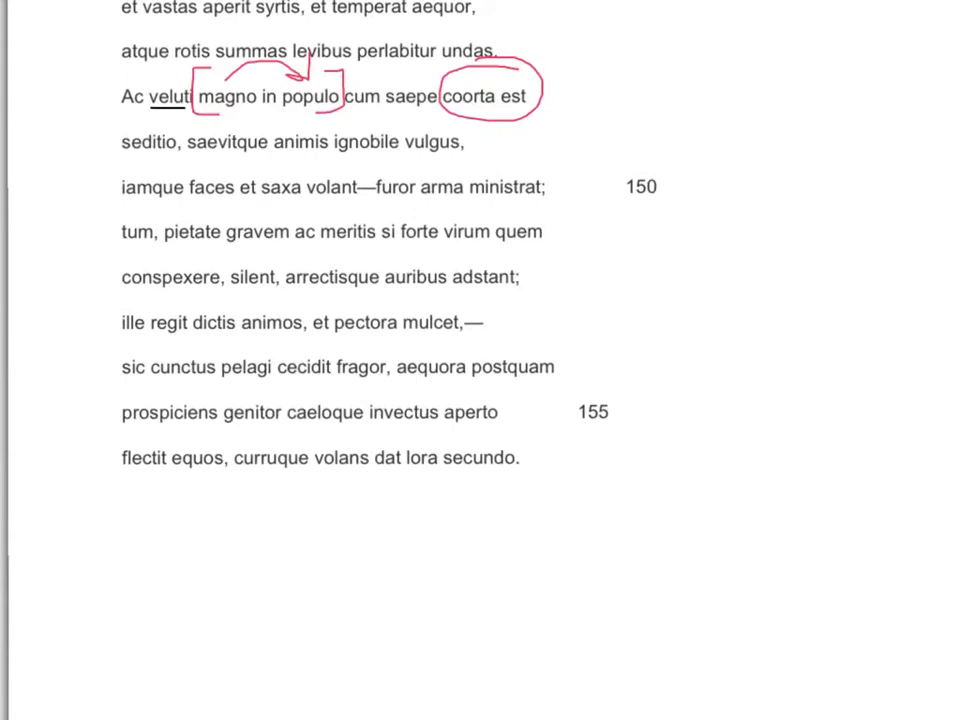
# - Underline 'seditio' in blue and draw a red hooked underline beneath 'ignobile vulgus'
pyautogui.moveTo(110, 150); pyautogui.dragTo(176, 151)
pyautogui.moveTo(364, 145)
pyautogui.mouseDown()
pyautogui.moveTo(368, 157)
pyautogui.moveTo(421, 149)
pyautogui.mouseUp()
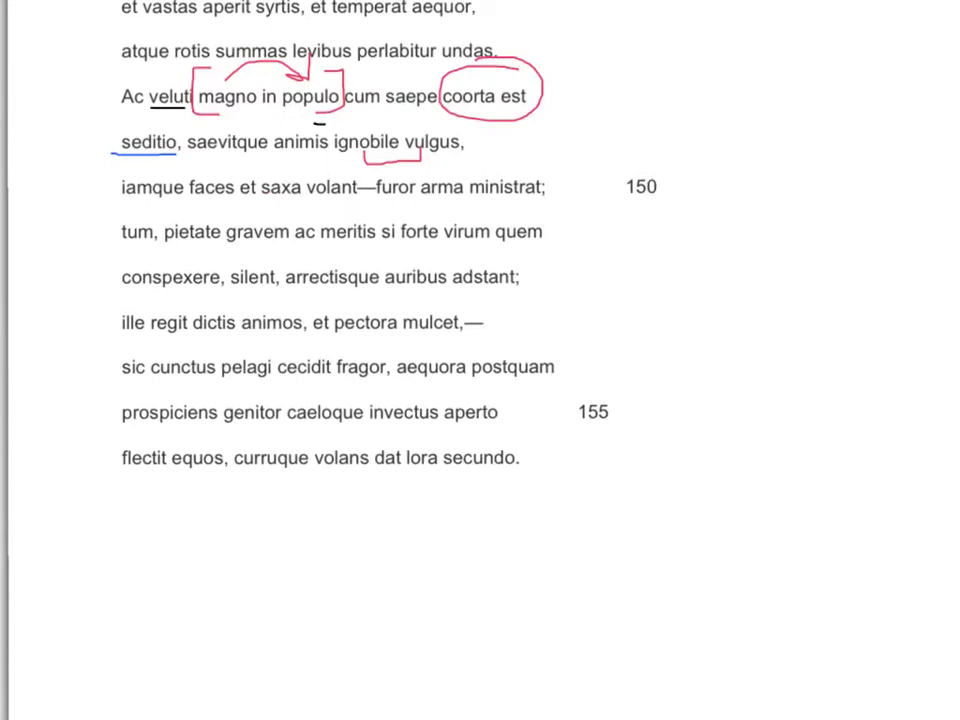
# - Underline 'faces et saxa' and 'furor' in red on line 150
pyautogui.moveTo(189, 199); pyautogui.dragTo(301, 199)
pyautogui.moveTo(380, 198); pyautogui.dragTo(464, 197)
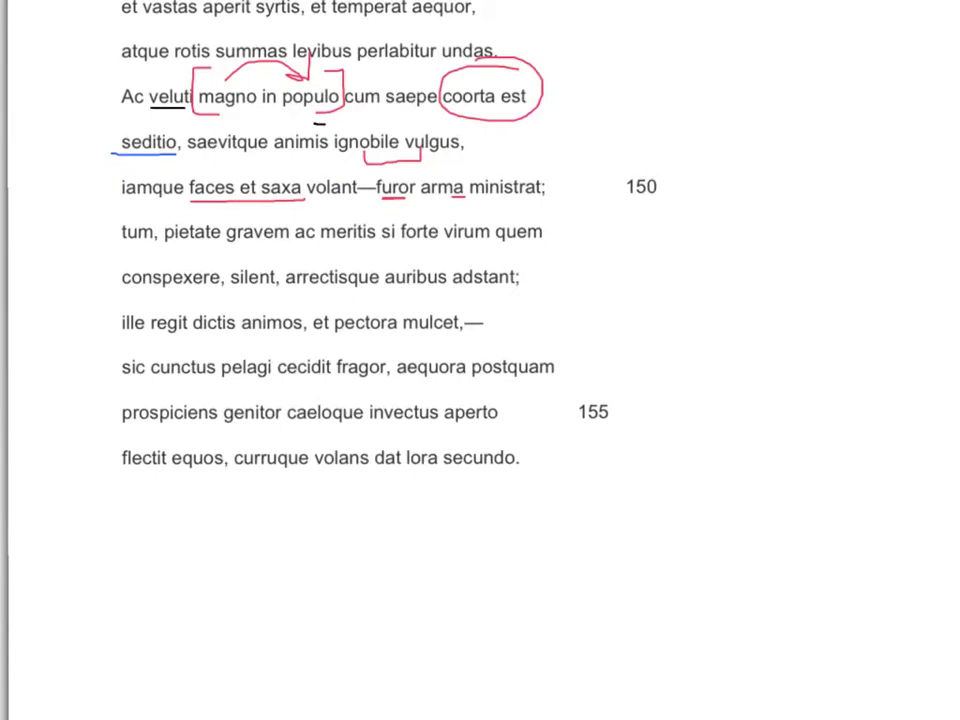
# - In red, underline 'pietate', circle 'ac', bracket 'pietate gravem ac'; underline 'gravem' and 'virum' in blue
pyautogui.moveTo(165, 243); pyautogui.dragTo(210, 245)
pyautogui.moveTo(308, 216)
pyautogui.mouseDown()
pyautogui.moveTo(296, 219)
pyautogui.moveTo(300, 246)
pyautogui.moveTo(315, 232)
pyautogui.moveTo(305, 214)
pyautogui.moveTo(345, 245)
pyautogui.moveTo(375, 244)
pyautogui.mouseUp()
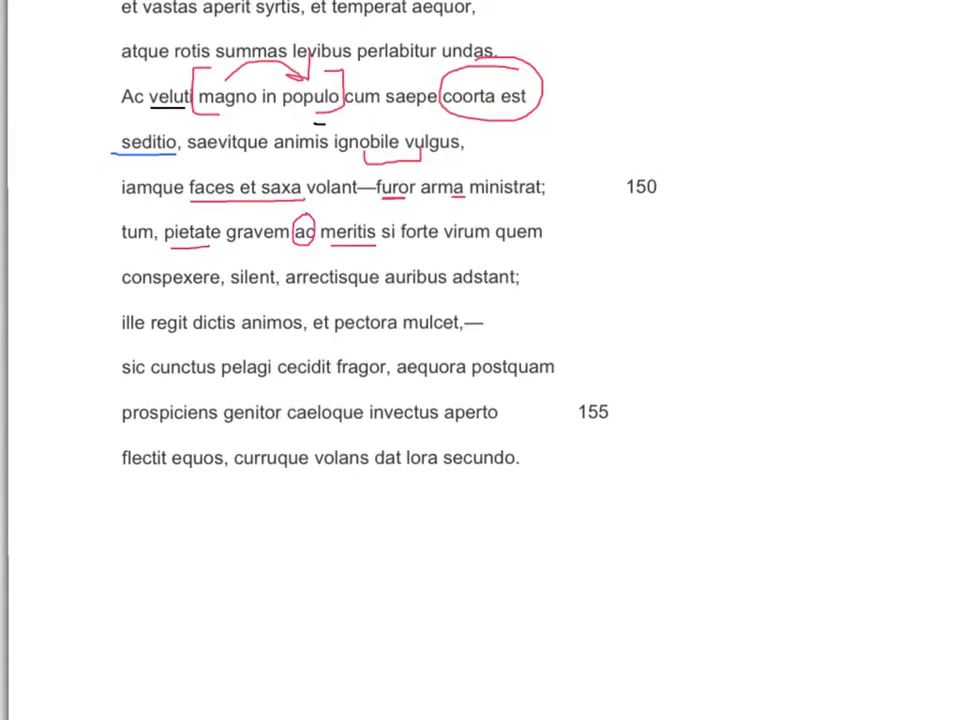
pyautogui.moveTo(199, 246)
pyautogui.mouseDown()
pyautogui.moveTo(309, 254)
pyautogui.moveTo(332, 244)
pyautogui.mouseUp()
pyautogui.moveTo(229, 240); pyautogui.dragTo(282, 241)
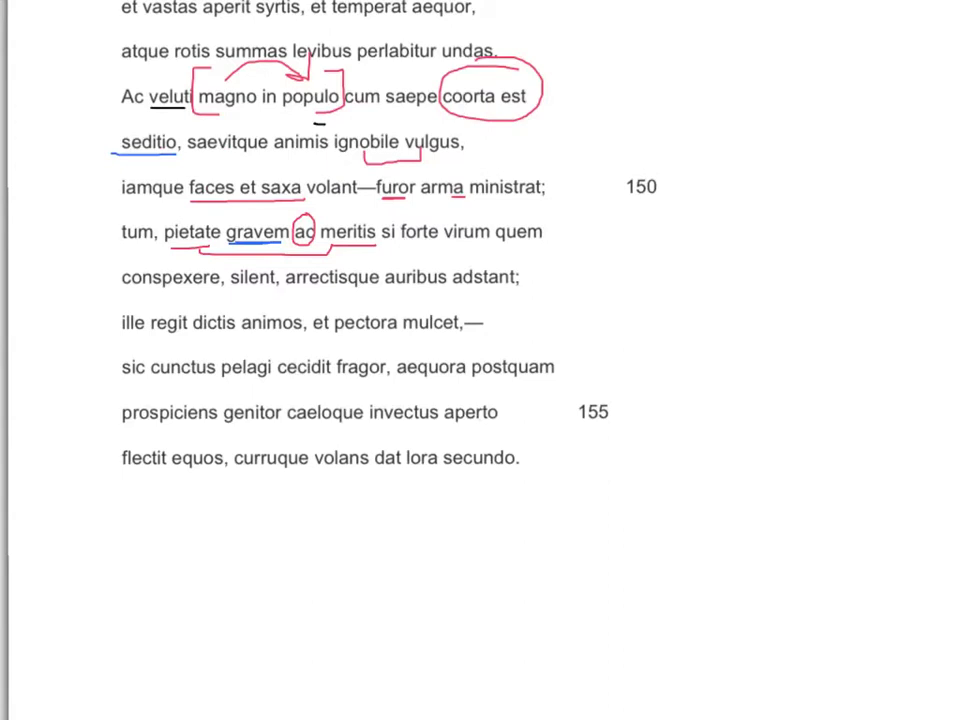
pyautogui.moveTo(440, 242); pyautogui.dragTo(488, 241)
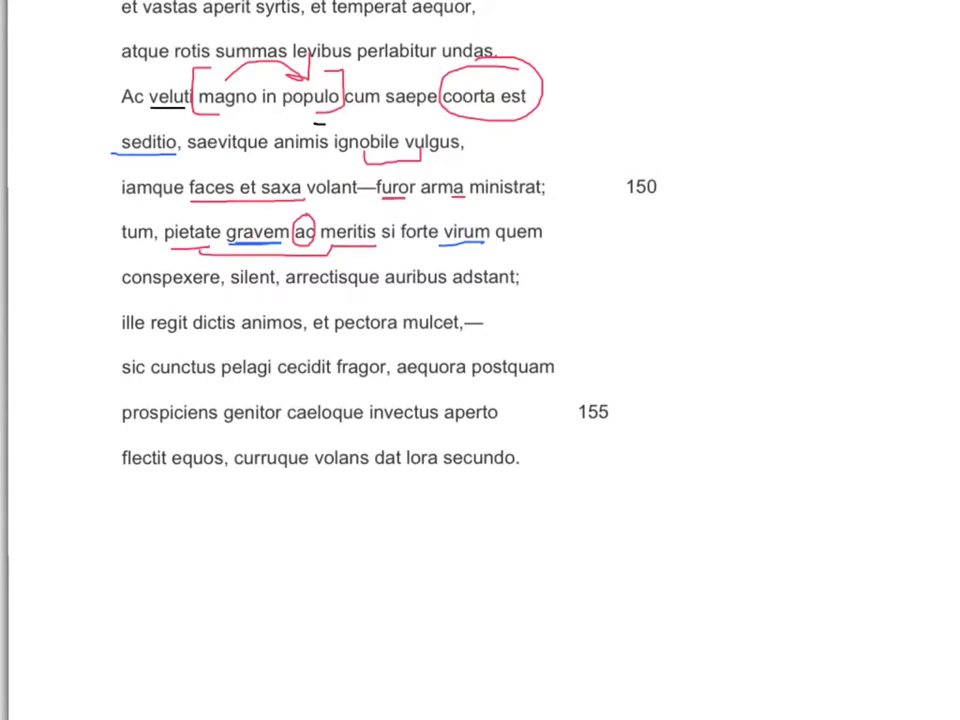
# - Circle 'forte' in blue and draw a long red arrow pointing left toward the circled 'coorta est'
pyautogui.moveTo(425, 212)
pyautogui.mouseDown()
pyautogui.moveTo(404, 242)
pyautogui.moveTo(437, 238)
pyautogui.moveTo(435, 214)
pyautogui.moveTo(423, 212)
pyautogui.mouseUp()
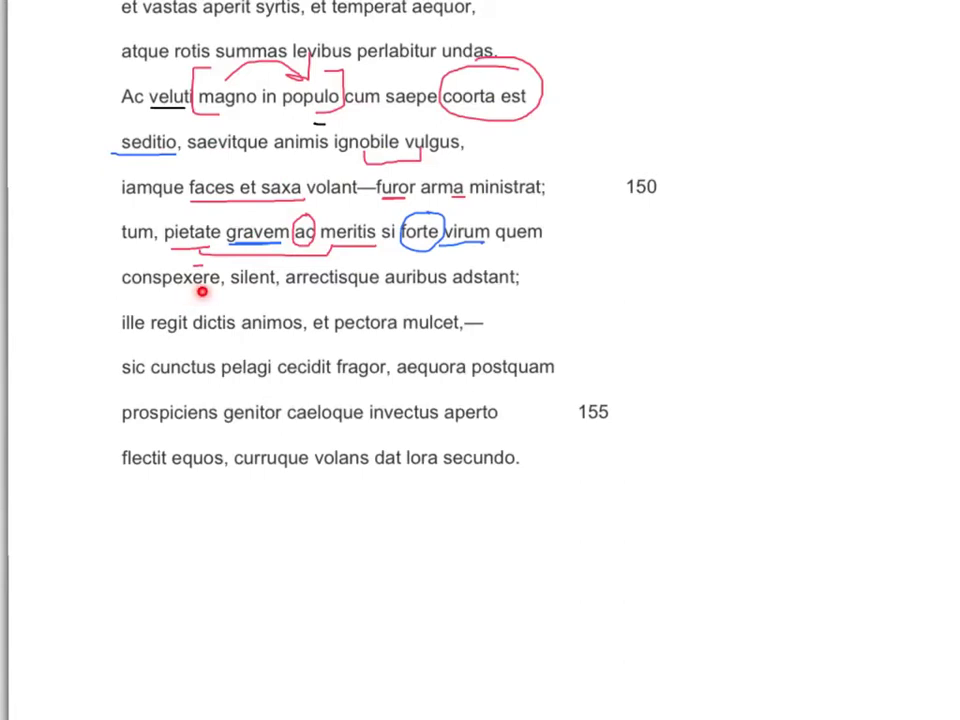
pyautogui.moveTo(655, 142)
pyautogui.mouseDown()
pyautogui.moveTo(478, 140)
pyautogui.moveTo(525, 161)
pyautogui.mouseUp()
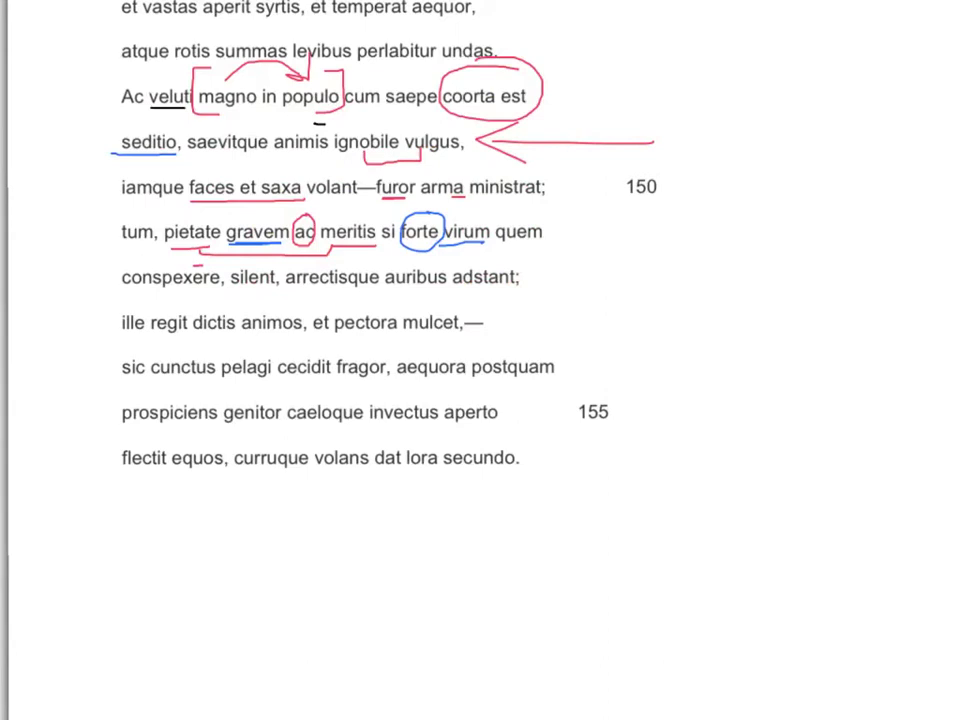
# - Put red brackets around 'arrectisque auribus' and circle 'ille' at the start of line 153
pyautogui.moveTo(296, 264); pyautogui.dragTo(308, 293)
pyautogui.moveTo(428, 259); pyautogui.dragTo(421, 293)
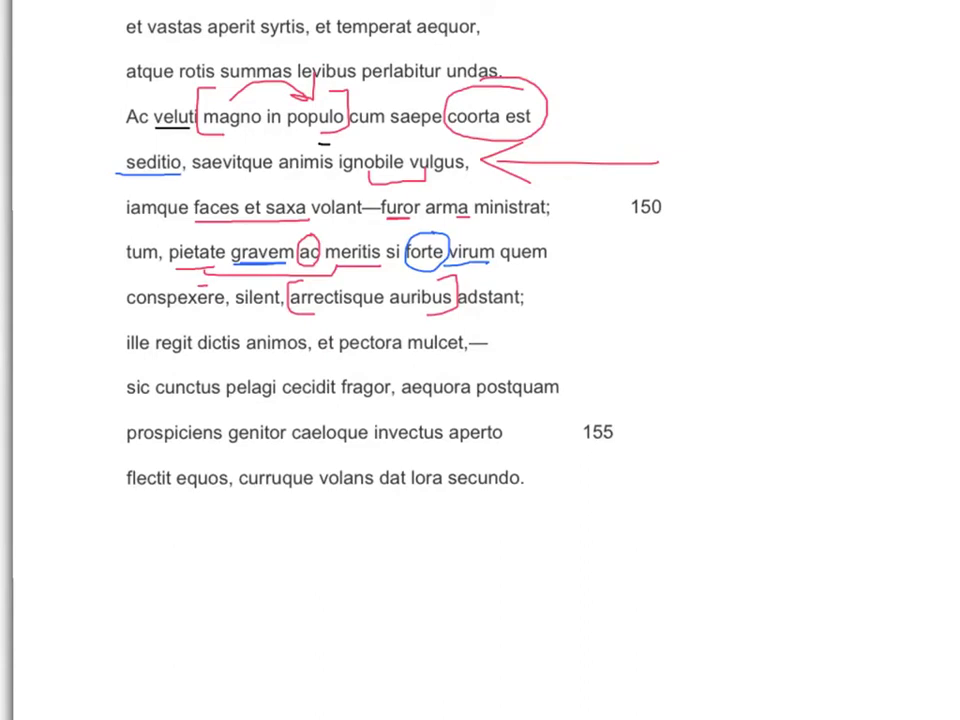
pyautogui.moveTo(140, 324)
pyautogui.mouseDown()
pyautogui.moveTo(100, 334)
pyautogui.moveTo(112, 358)
pyautogui.moveTo(300, 180)
pyautogui.moveTo(440, 212)
pyautogui.moveTo(460, 235)
pyautogui.moveTo(480, 220)
pyautogui.mouseUp()
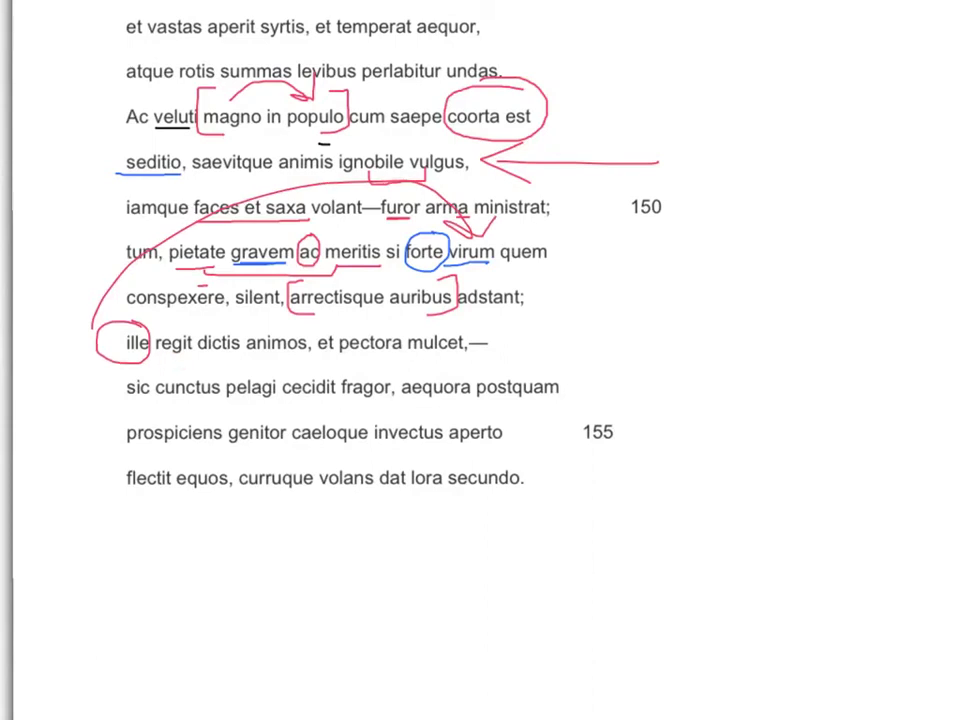
# - Underline 'animos' in red, circle 'dictis' in blue, and underline 'pectora' in blue
pyautogui.moveTo(247, 356); pyautogui.dragTo(305, 356)
pyautogui.moveTo(200, 358)
pyautogui.mouseDown()
pyautogui.moveTo(244, 356)
pyautogui.moveTo(205, 328)
pyautogui.moveTo(200, 355)
pyautogui.mouseUp()
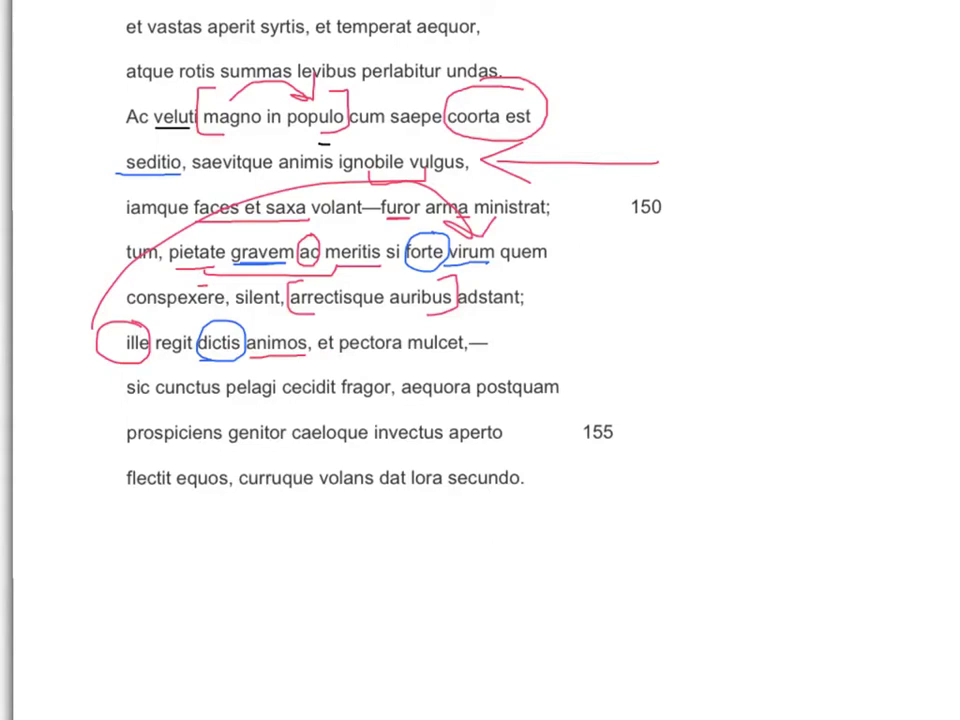
pyautogui.moveTo(350, 354); pyautogui.dragTo(407, 353)
# - Circle 'sic' in blue; in red underline 'cunctus', arrow it to 'fragor', and mark 'pelagi'
pyautogui.moveTo(150, 373); pyautogui.dragTo(152, 378)
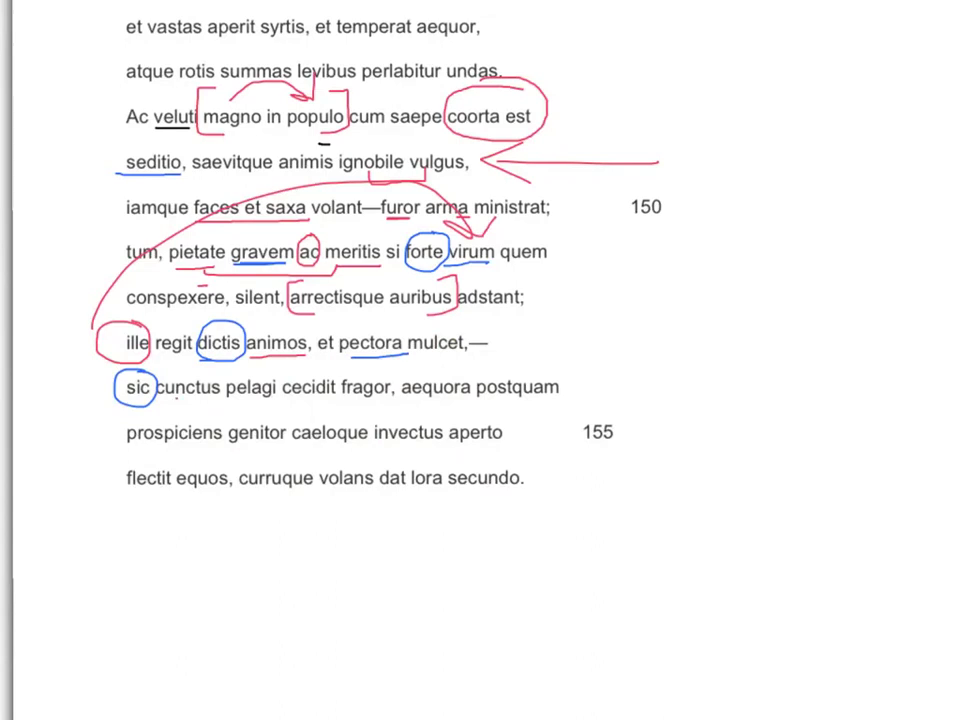
pyautogui.moveTo(170, 401); pyautogui.dragTo(216, 398)
pyautogui.moveTo(205, 405)
pyautogui.mouseDown()
pyautogui.moveTo(285, 421)
pyautogui.moveTo(362, 397)
pyautogui.mouseUp()
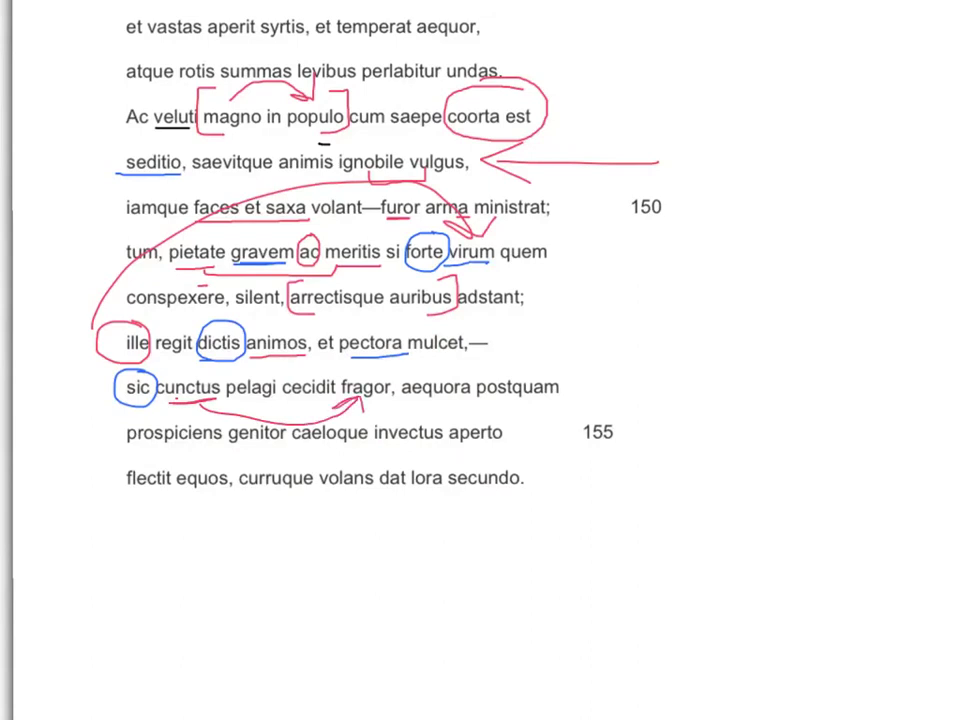
pyautogui.moveTo(263, 395); pyautogui.dragTo(343, 405)
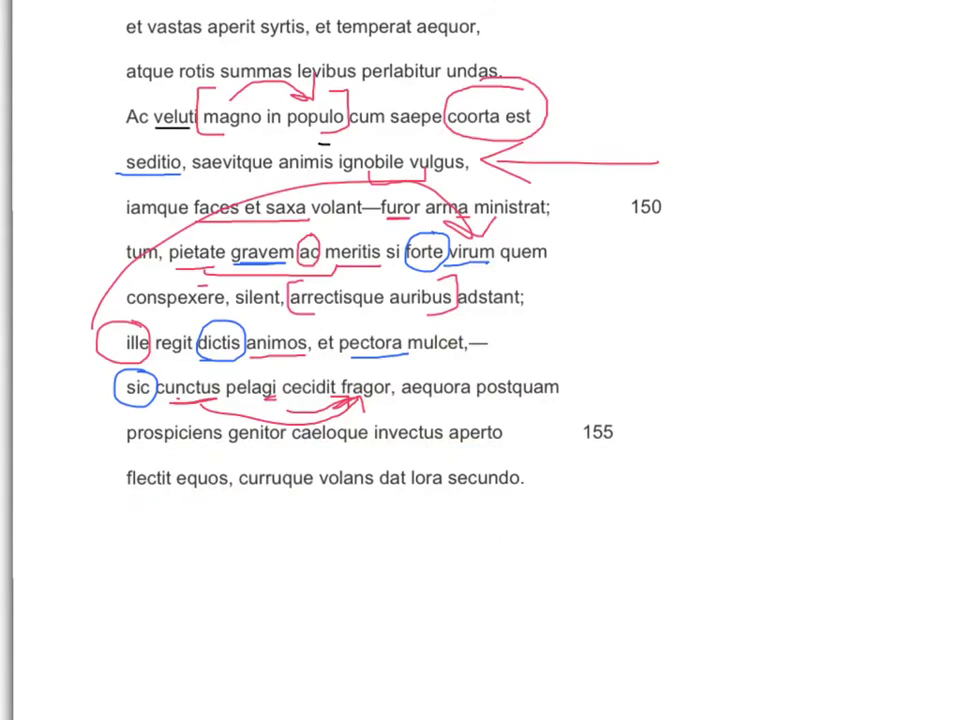
# - Red tick under 'aequora', squiggle under 'prospiciens', arrow to 'genitor'; blue linked circles on 'caeloque' and 'aperto'
pyautogui.moveTo(459, 398); pyautogui.dragTo(472, 398)
pyautogui.moveTo(136, 446); pyautogui.dragTo(252, 447)
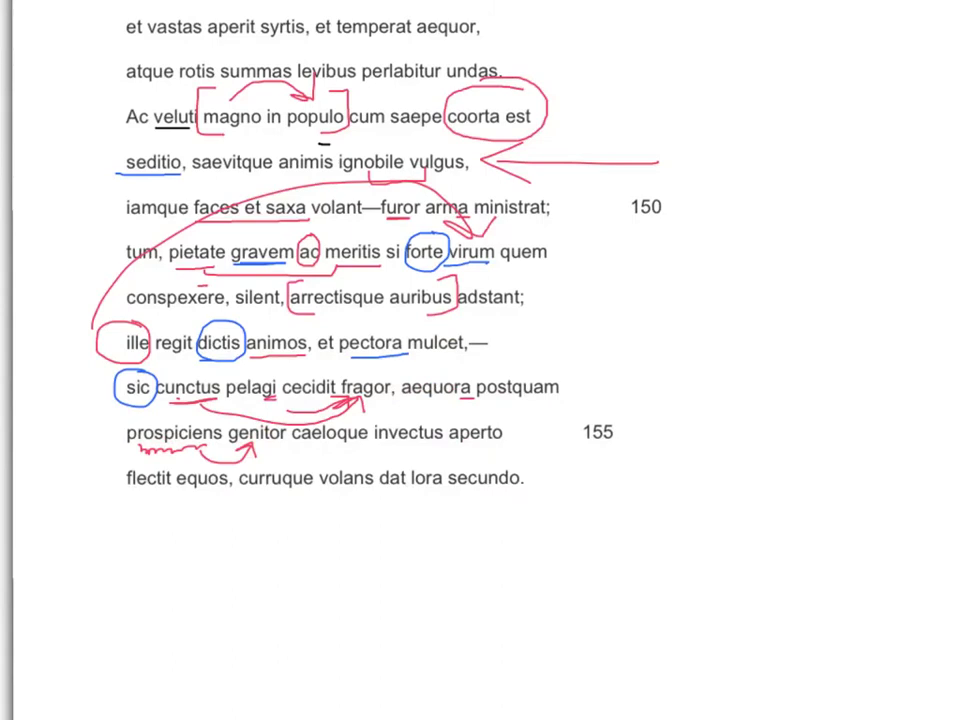
pyautogui.moveTo(410, 443)
pyautogui.mouseDown()
pyautogui.moveTo(375, 459)
pyautogui.moveTo(312, 463)
pyautogui.moveTo(258, 446)
pyautogui.mouseUp()
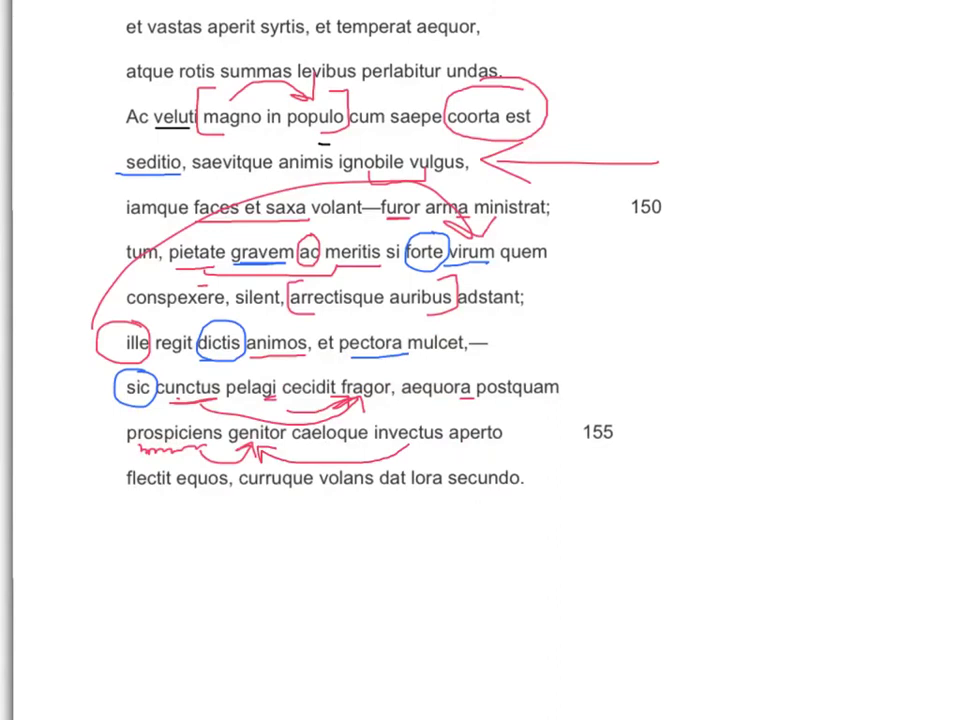
pyautogui.moveTo(338, 421)
pyautogui.mouseDown()
pyautogui.moveTo(296, 445)
pyautogui.moveTo(355, 424)
pyautogui.mouseUp()
pyautogui.moveTo(502, 420); pyautogui.dragTo(352, 416)
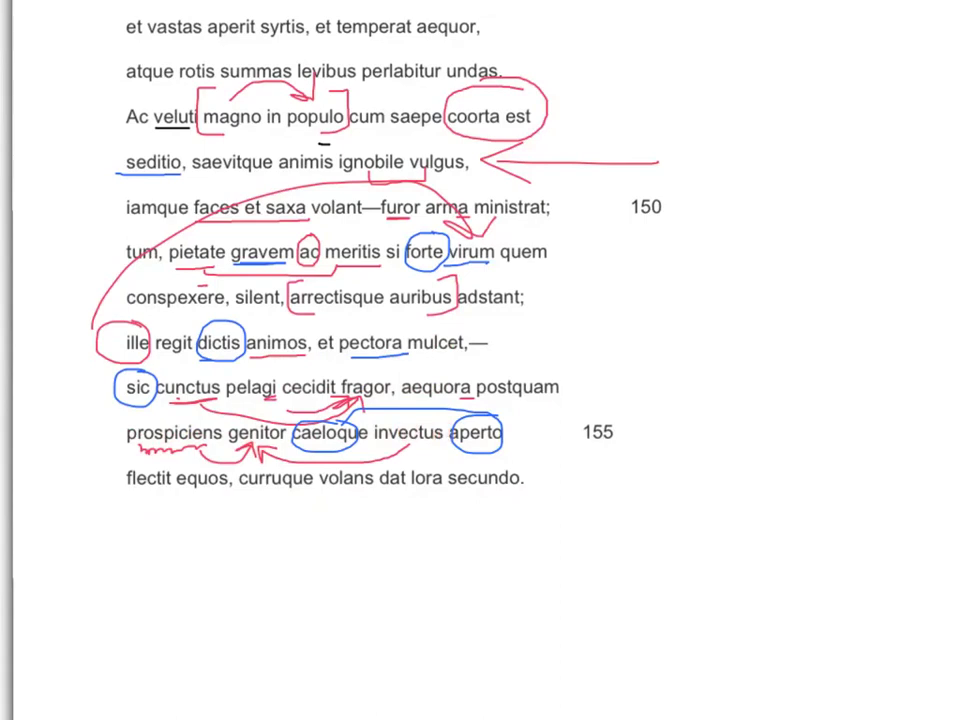
# - Underline 'flectit' and 'equos' in red, and underline 'volans' in blue with an upward blue arrow beneath it
pyautogui.moveTo(125, 493); pyautogui.dragTo(173, 491)
pyautogui.moveTo(191, 491); pyautogui.dragTo(230, 490)
pyautogui.moveTo(325, 494); pyautogui.dragTo(370, 493)
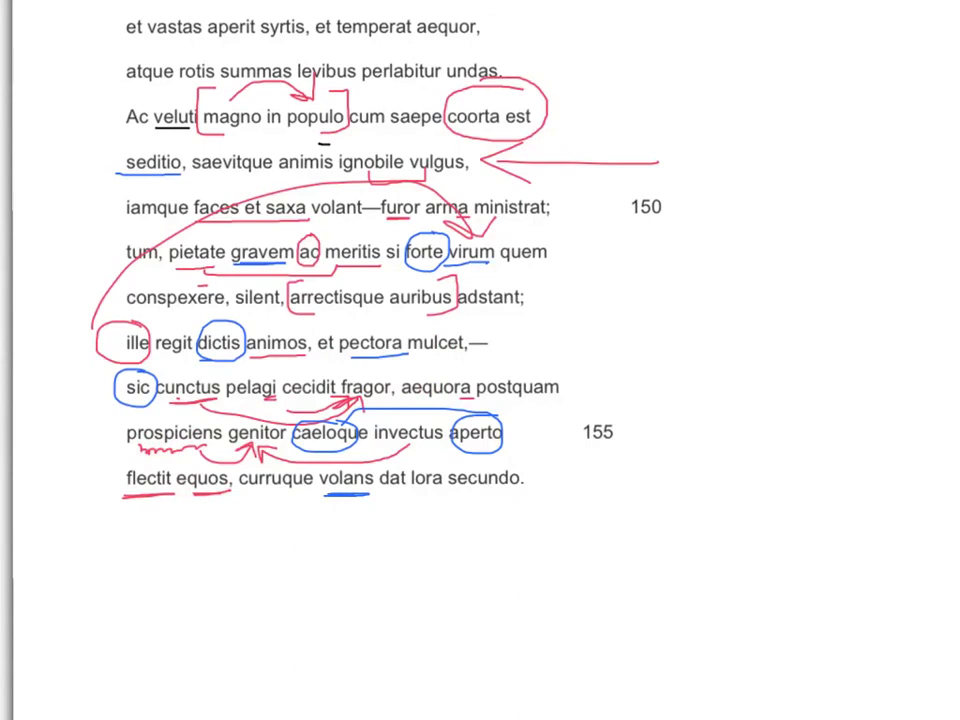
pyautogui.moveTo(362, 523)
pyautogui.mouseDown()
pyautogui.moveTo(362, 494)
pyautogui.moveTo(376, 507)
pyautogui.mouseUp()
# - Add a red arrow from 'volans' to 'genitor', bracket and circle 'curruque' and 'secundo', undoing stray strokes
pyautogui.moveTo(362, 494)
pyautogui.mouseDown()
pyautogui.moveTo(260, 446)
pyautogui.moveTo(290, 450)
pyautogui.mouseUp()
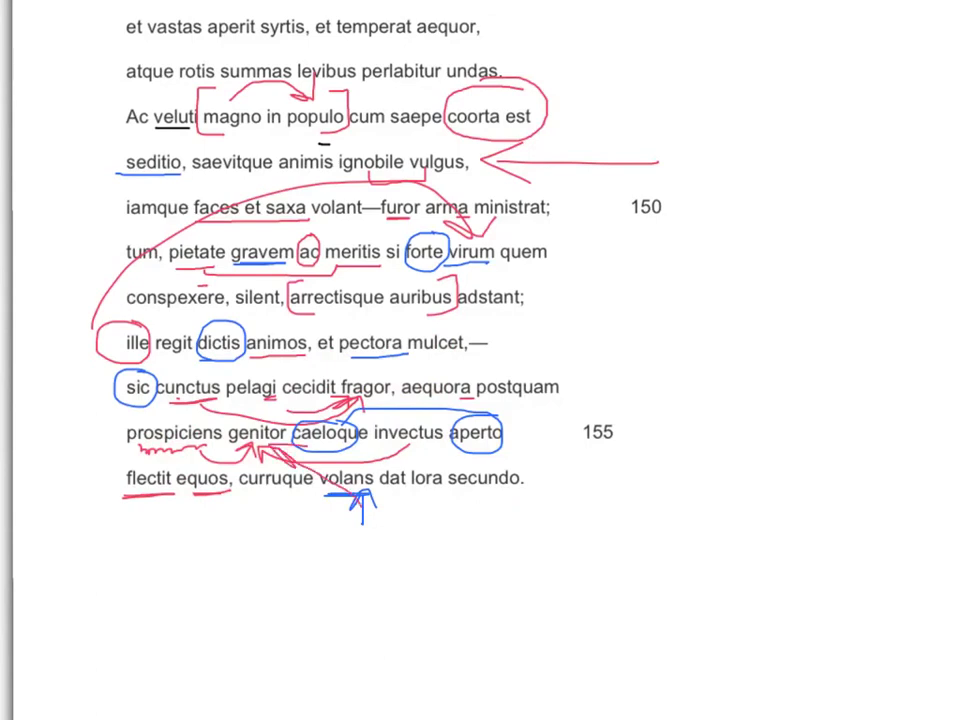
pyautogui.moveTo(289, 500)
pyautogui.mouseDown()
pyautogui.moveTo(289, 516)
pyautogui.moveTo(420, 540)
pyautogui.moveTo(487, 500)
pyautogui.moveTo(521, 500)
pyautogui.moveTo(468, 463)
pyautogui.mouseUp()
pyautogui.moveTo(292, 466)
pyautogui.mouseDown()
pyautogui.moveTo(244, 490)
pyautogui.moveTo(294, 467)
pyautogui.moveTo(486, 492)
pyautogui.mouseUp()
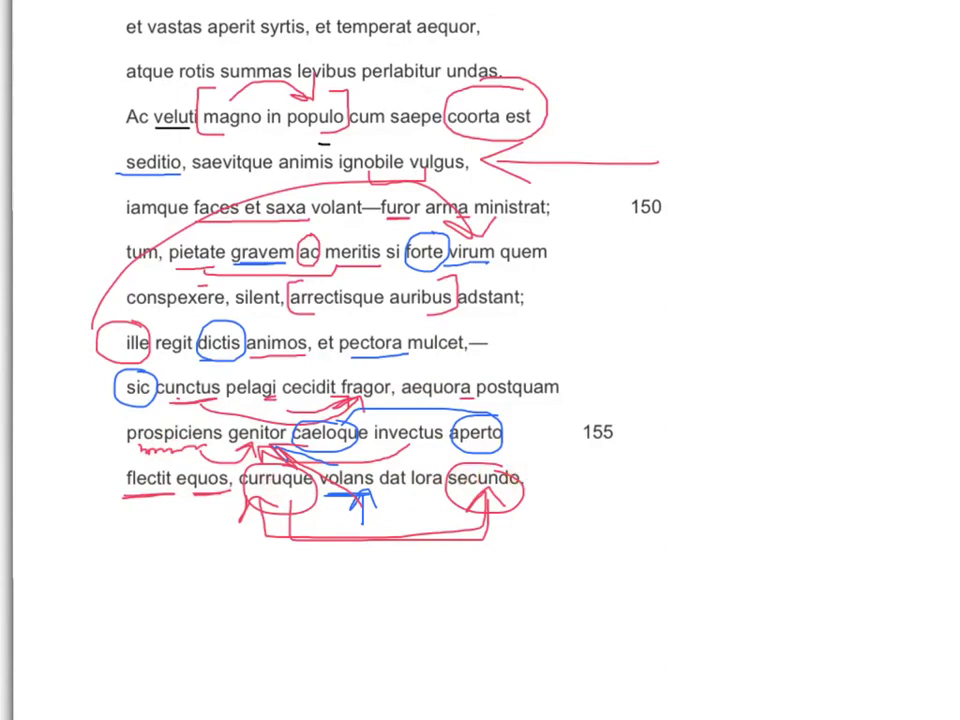
pyautogui.hotkey('ctrl', 'z')
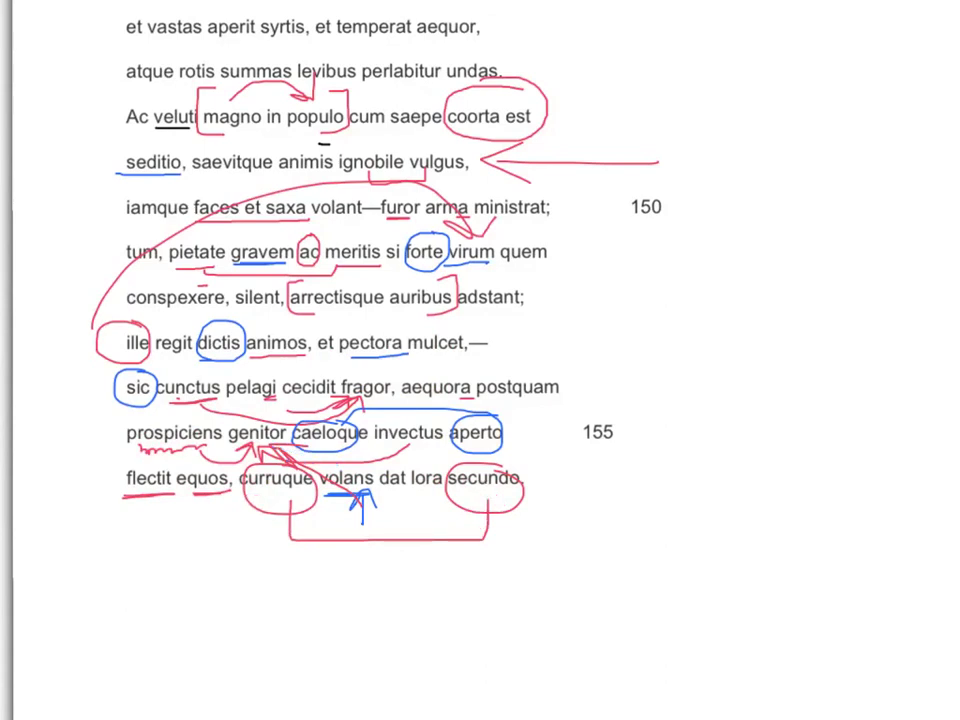